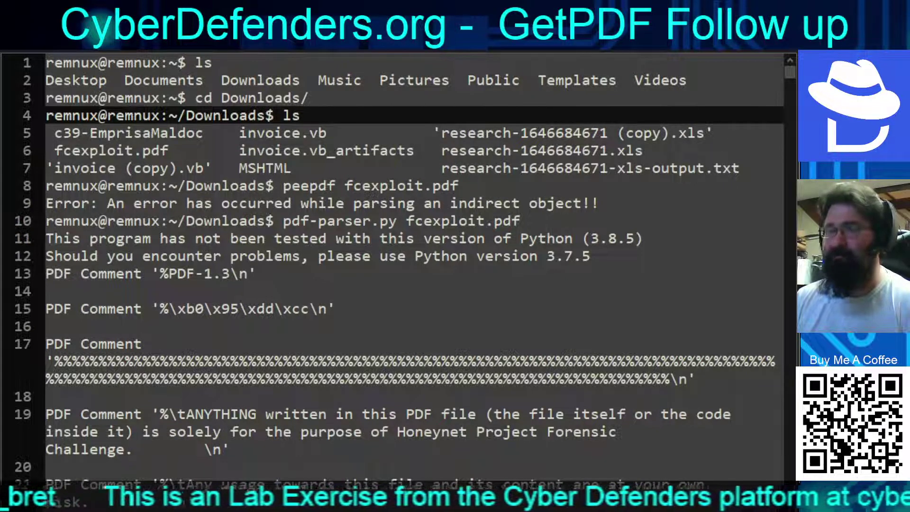
Step: Review the terminal log of fcexploit.pdf, from the pdf-parser.py listing through the peepdf results to the dumped object 5 script
scroll(393, 265, down, 14)
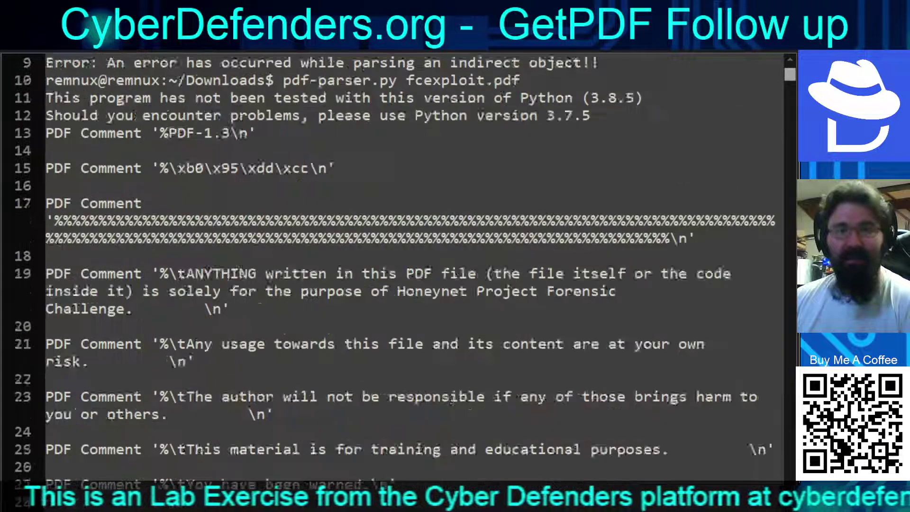
scroll(393, 265, up, 13)
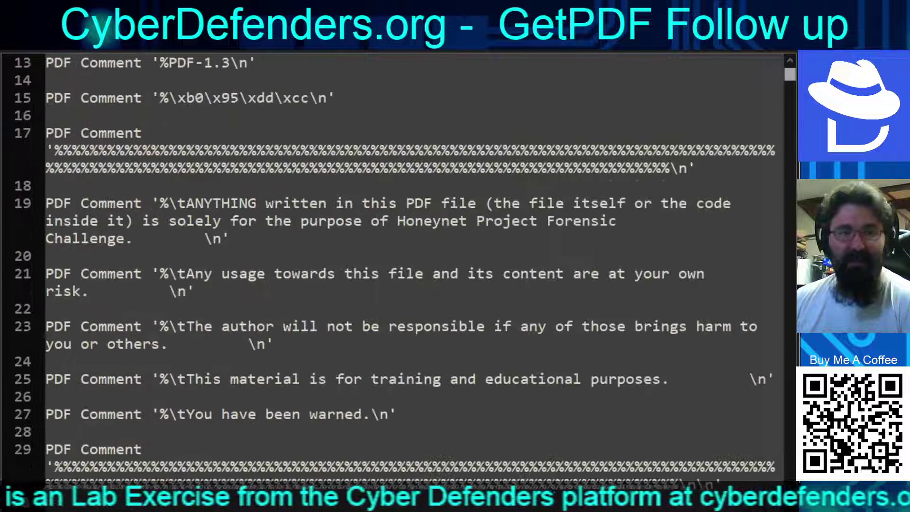
scroll(393, 265, up, 2)
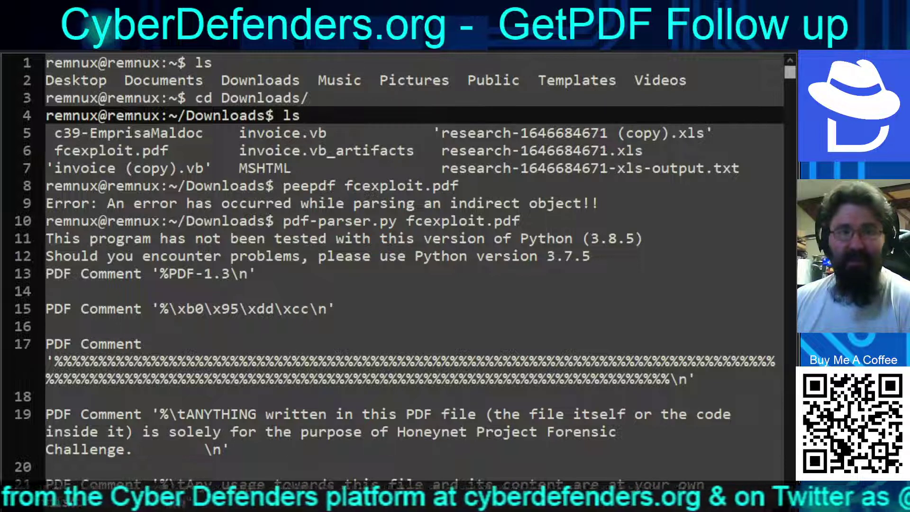
scroll(394, 266, down, 2)
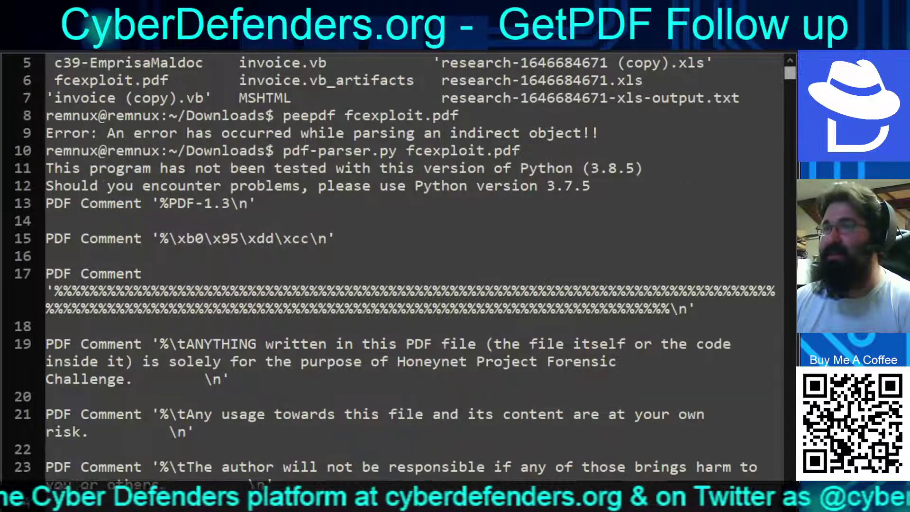
scroll(393, 265, down, 15)
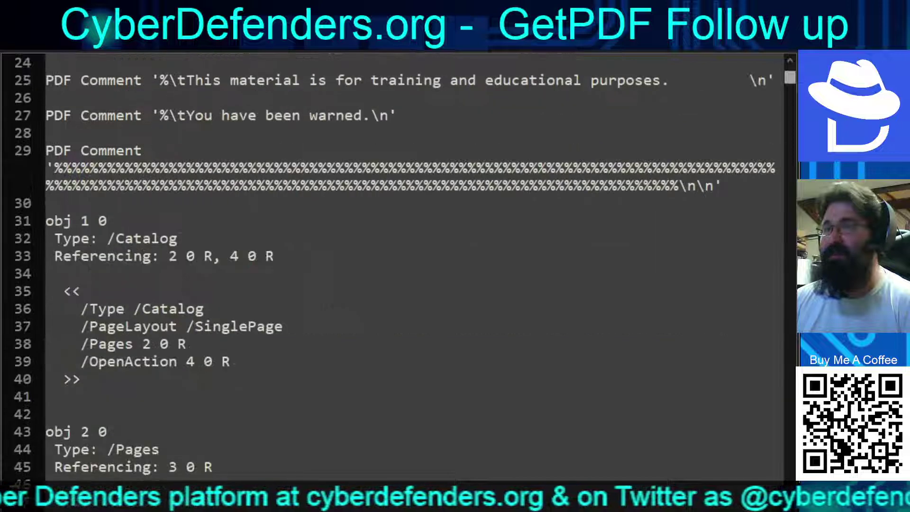
scroll(393, 265, down, 20)
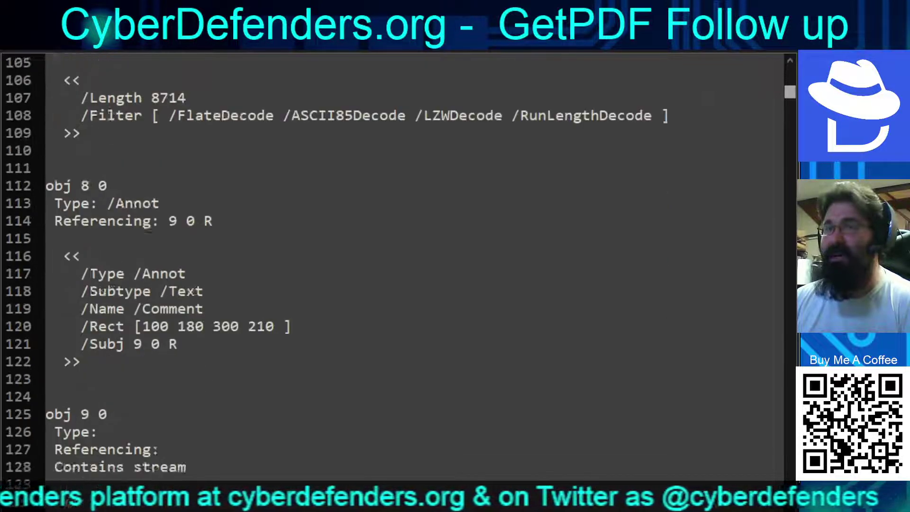
scroll(393, 266, down, 20)
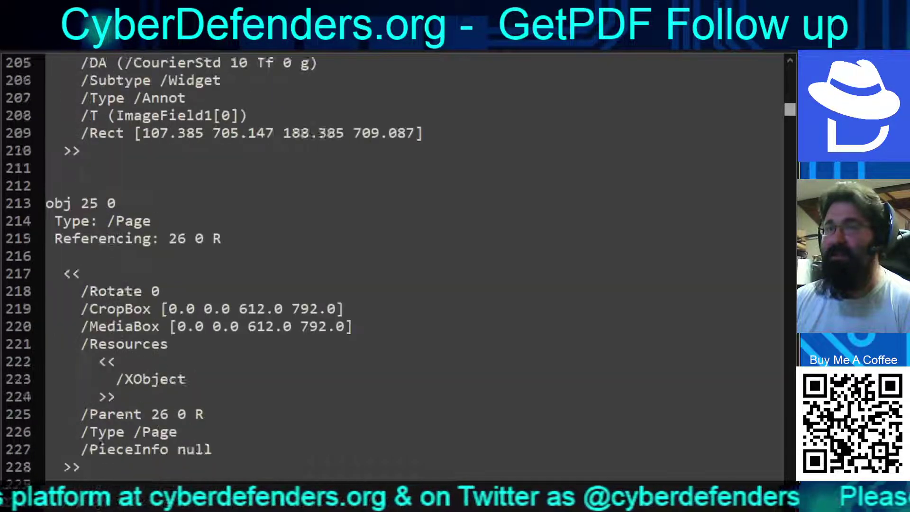
scroll(394, 265, down, 10)
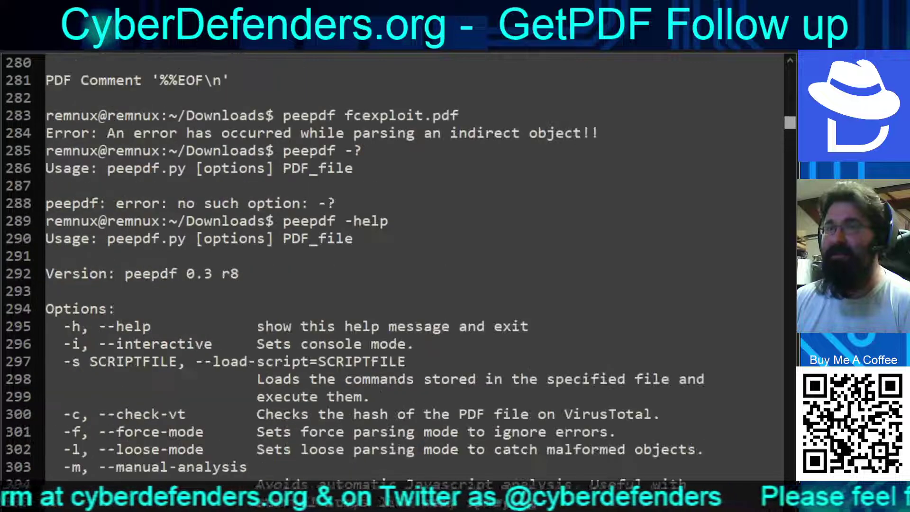
scroll(393, 266, down, 18)
scroll(393, 266, down, 15)
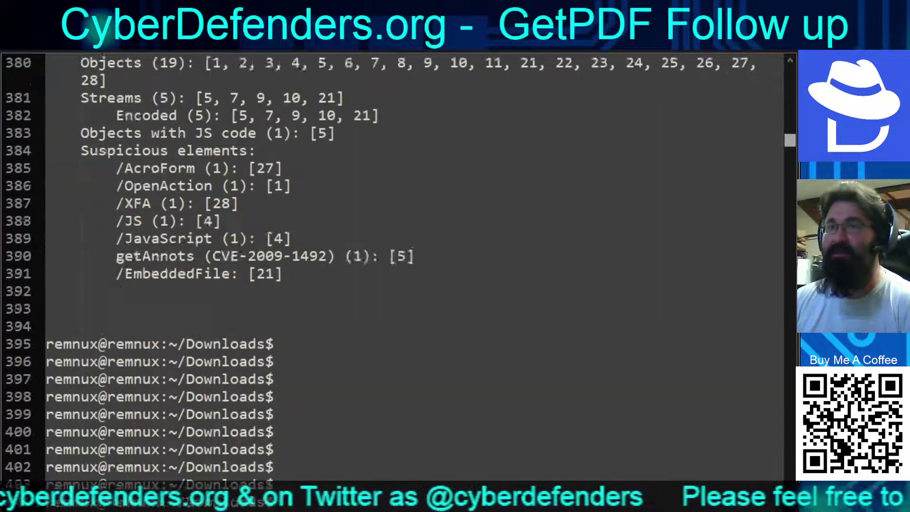
scroll(393, 265, down, 20)
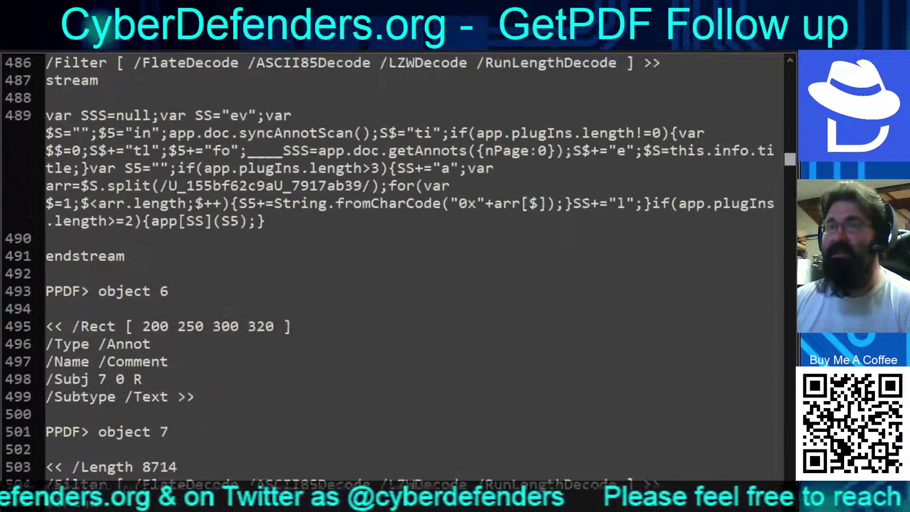
scroll(393, 266, down, 10)
Step: Examine the encoded stream of object 7 and continue to the objects 8 and 9 output in the log
scroll(394, 265, up, 6)
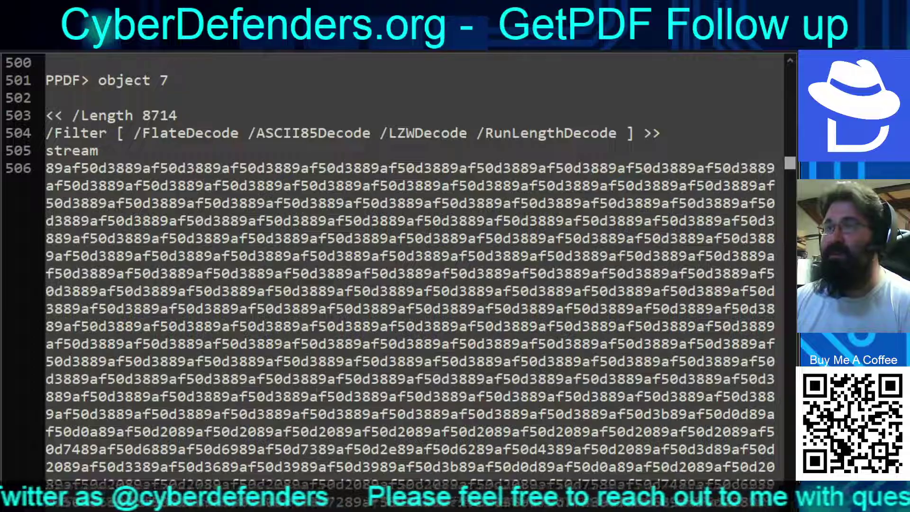
scroll(410, 260, down, 15)
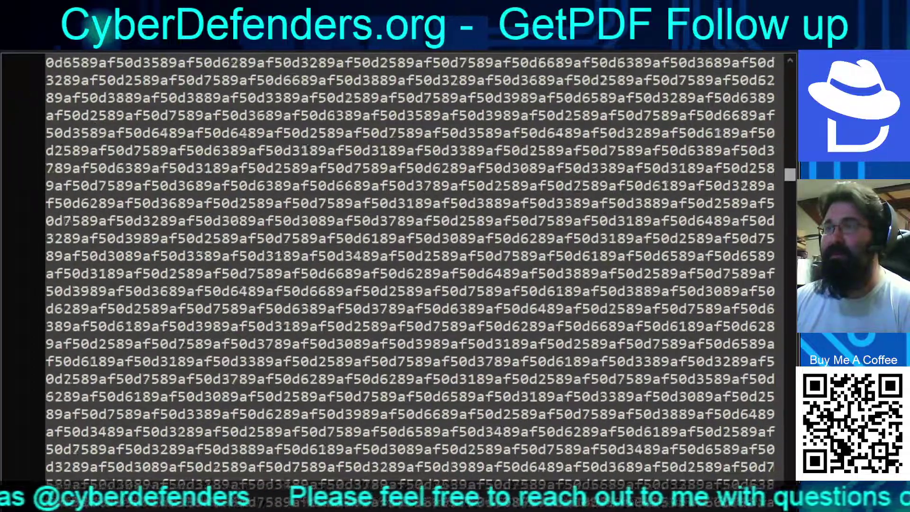
scroll(410, 260, down, 15)
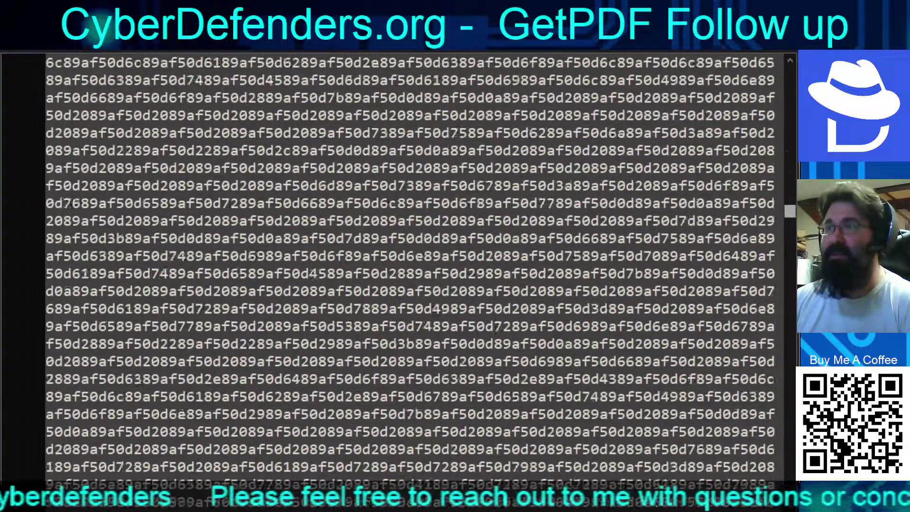
scroll(410, 261, down, 15)
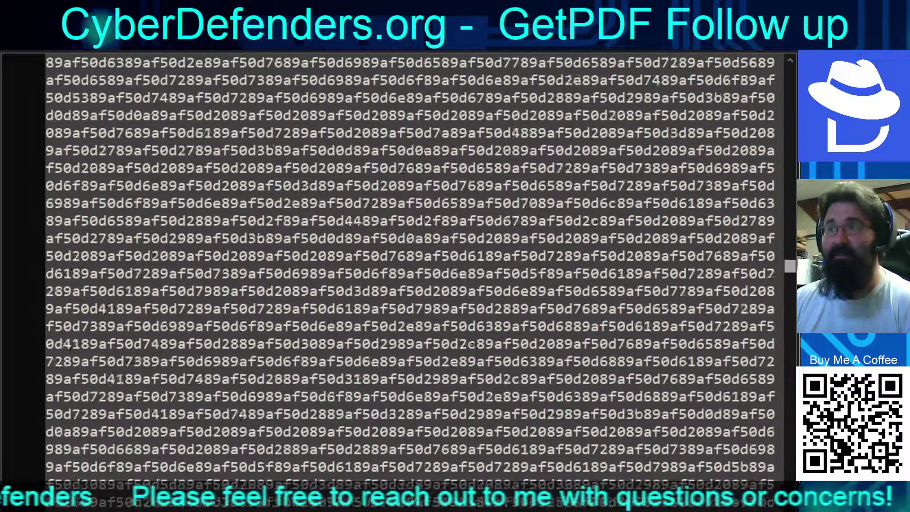
scroll(410, 261, down, 10)
scroll(410, 260, up, 9)
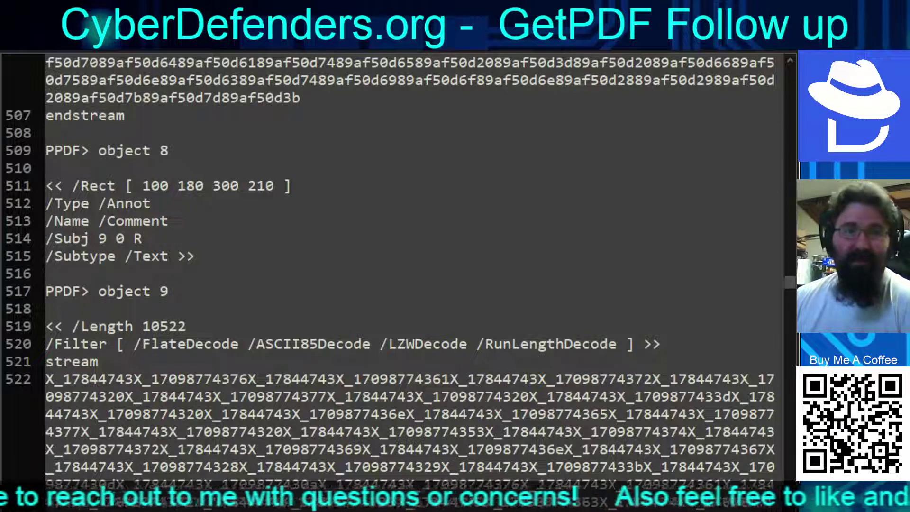
Step: Compare the separate copies of the object 7 and object 9 streams with the replace rules in the decoded script
key(ctrl+Tab)
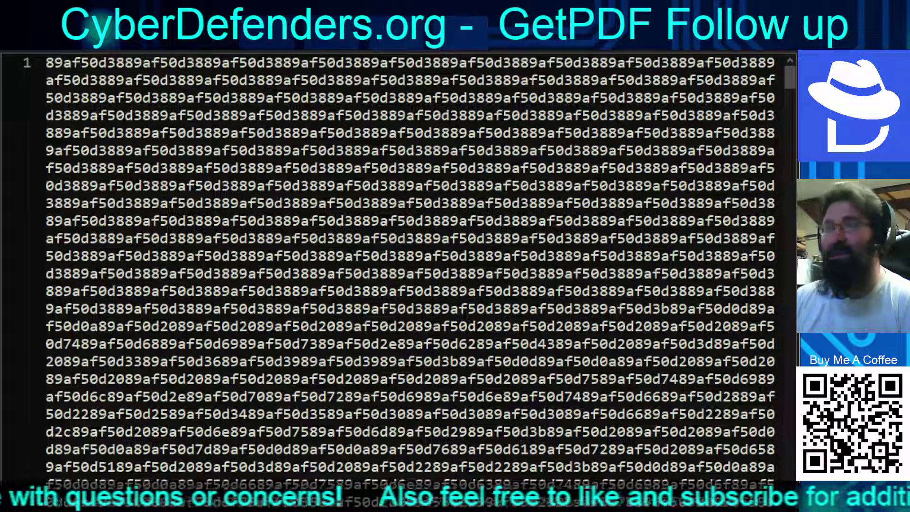
mouse_move(789, 76)
mouse_down()
mouse_move(790, 320)
mouse_move(789, 76)
mouse_up()
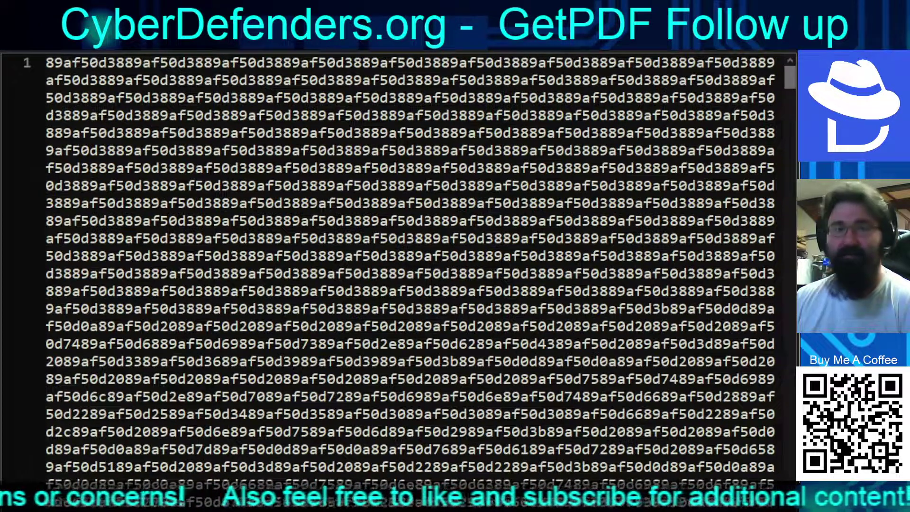
key(ctrl+Tab)
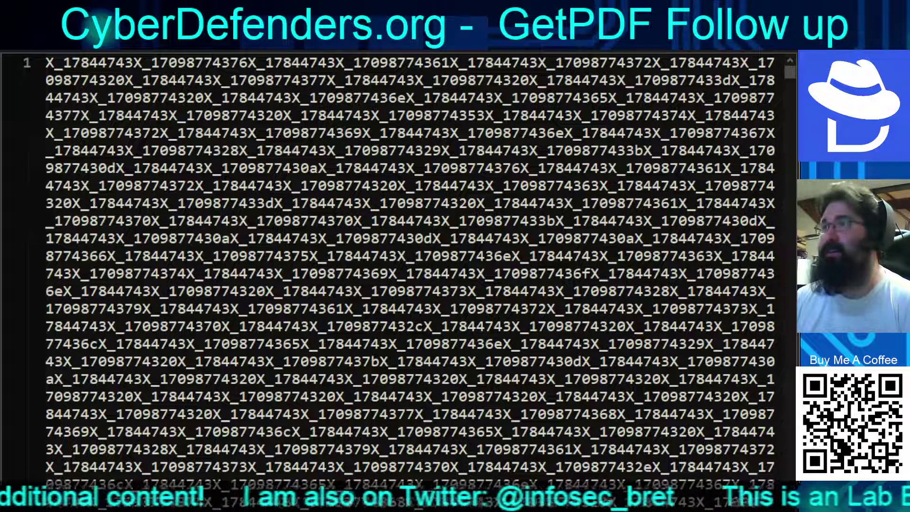
key(alt+Tab)
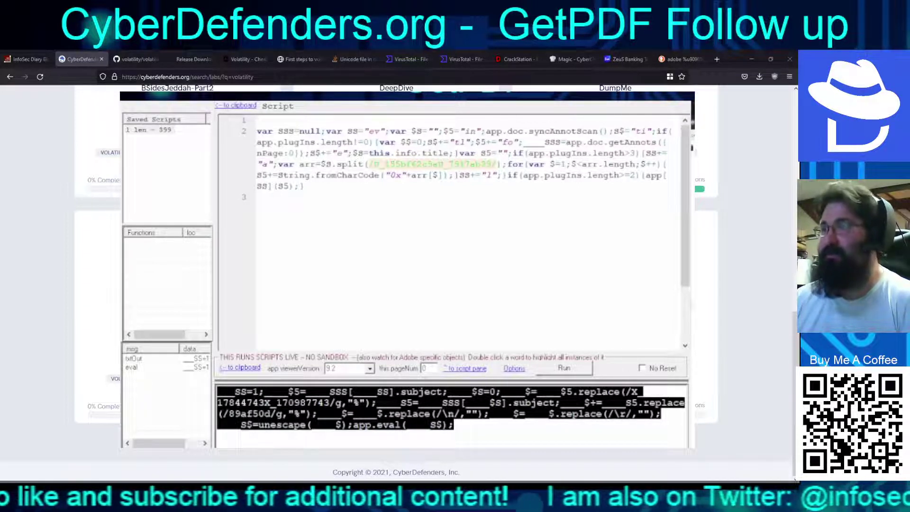
key(alt+Tab)
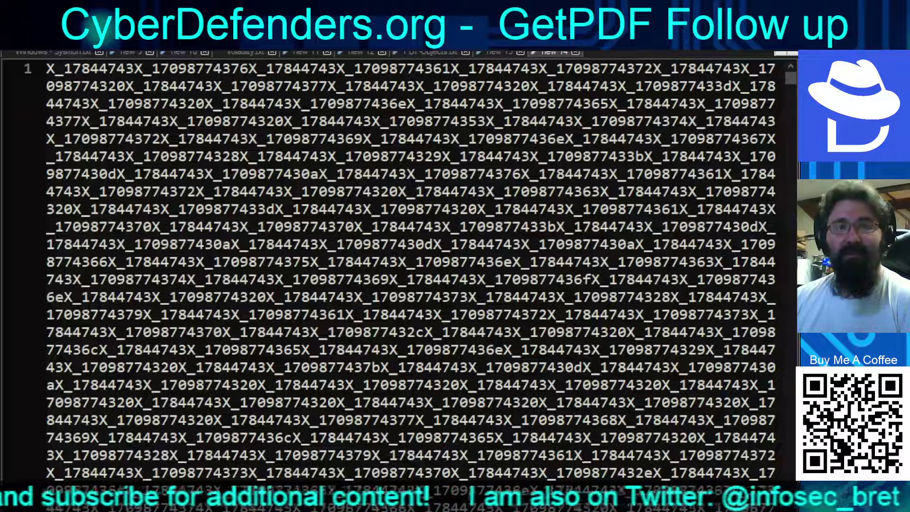
Step: Select the entire object 7 stream text and check its replacement rule in the decoded script
click(499, 53)
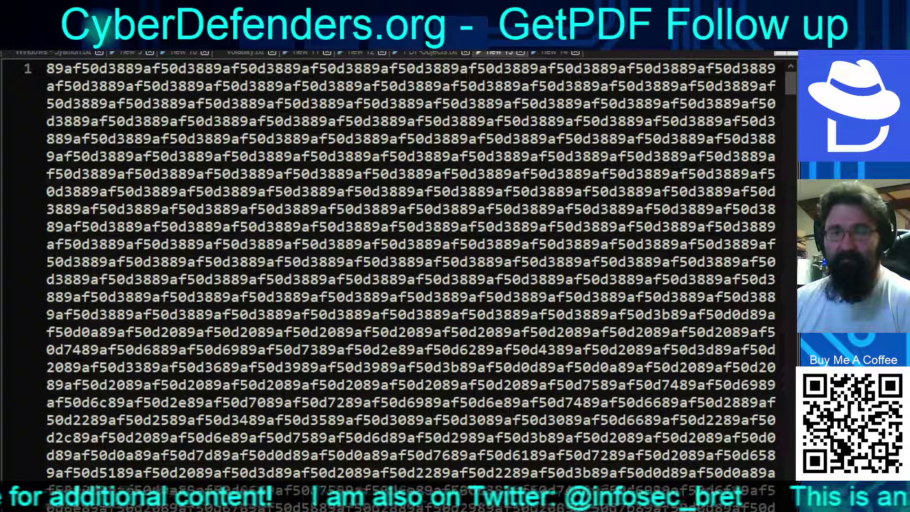
scroll(409, 265, down, 5)
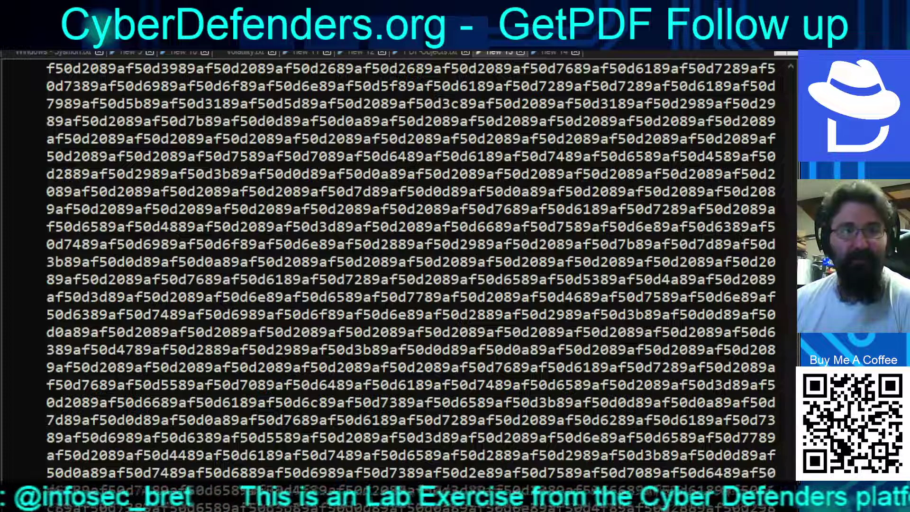
key(ctrl+a)
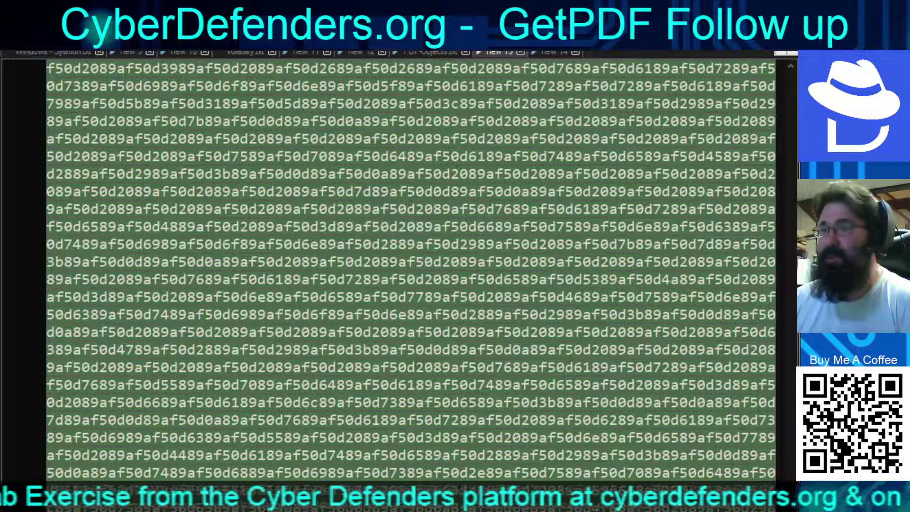
key(alt+Tab)
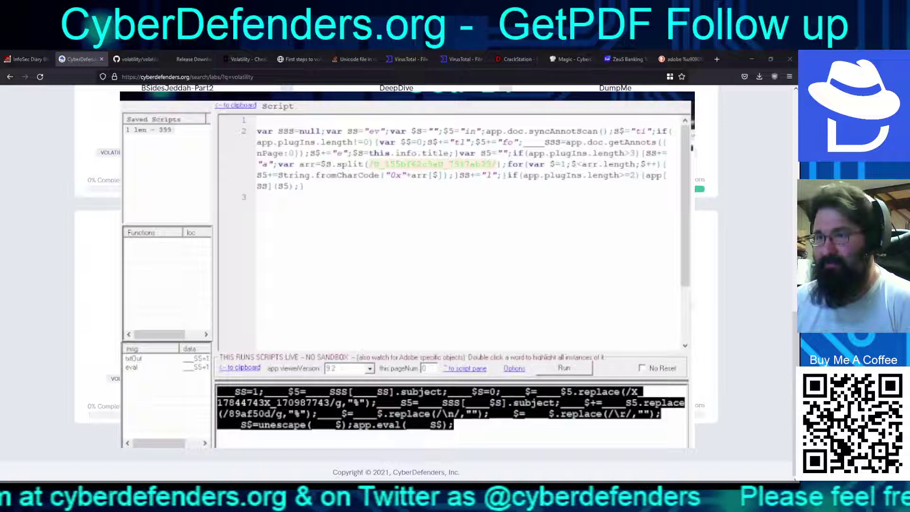
key(alt+Tab)
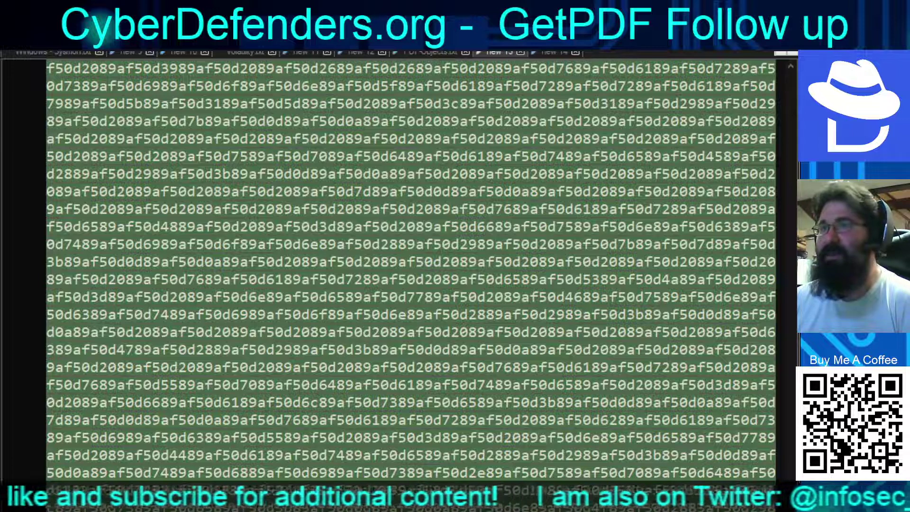
Step: Set up a replacement of 89af50d with %, limited to the selected object 7 stream text
key(ctrl+h)
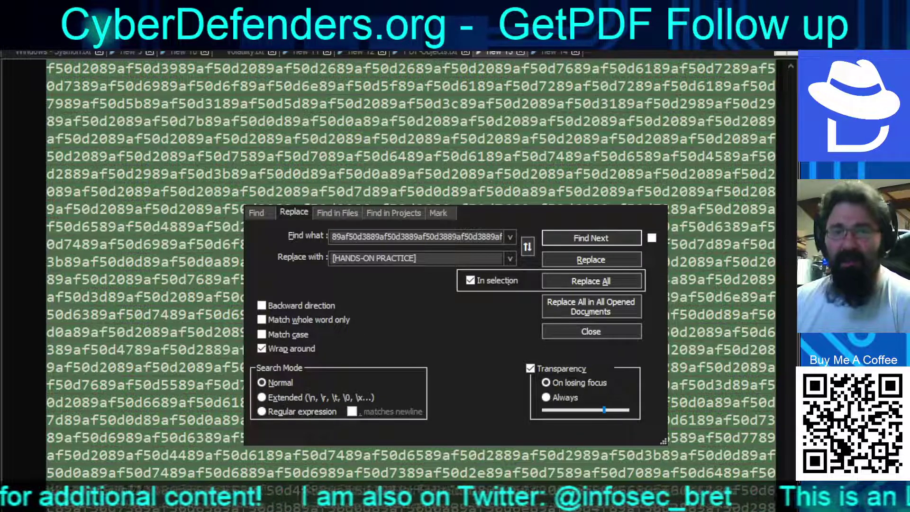
double_click(363, 237)
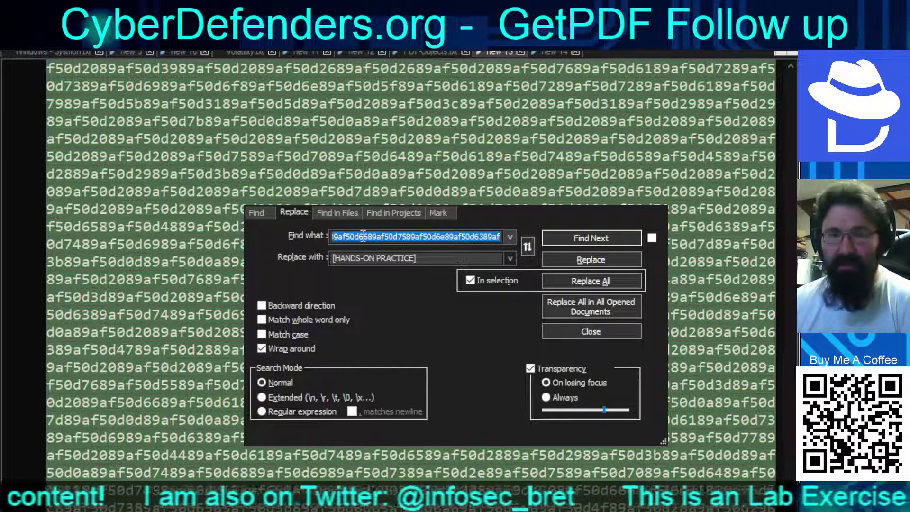
text(89)
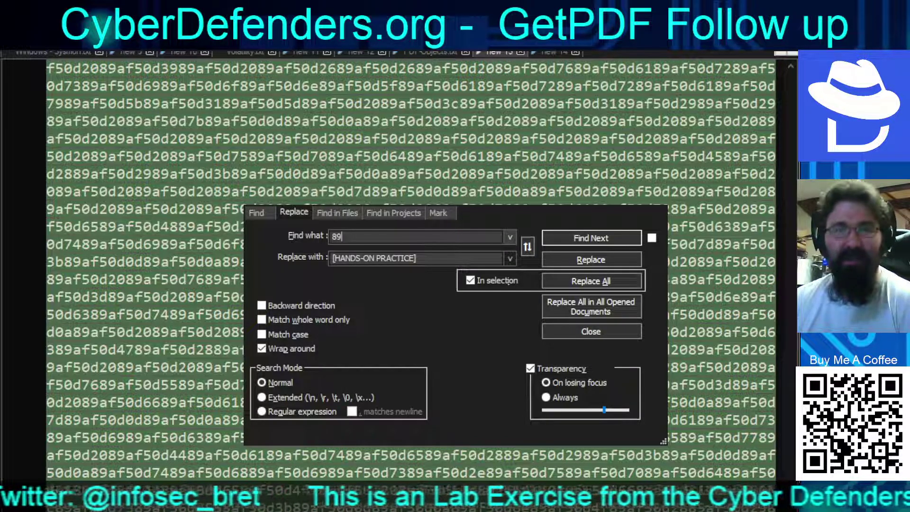
text(a)
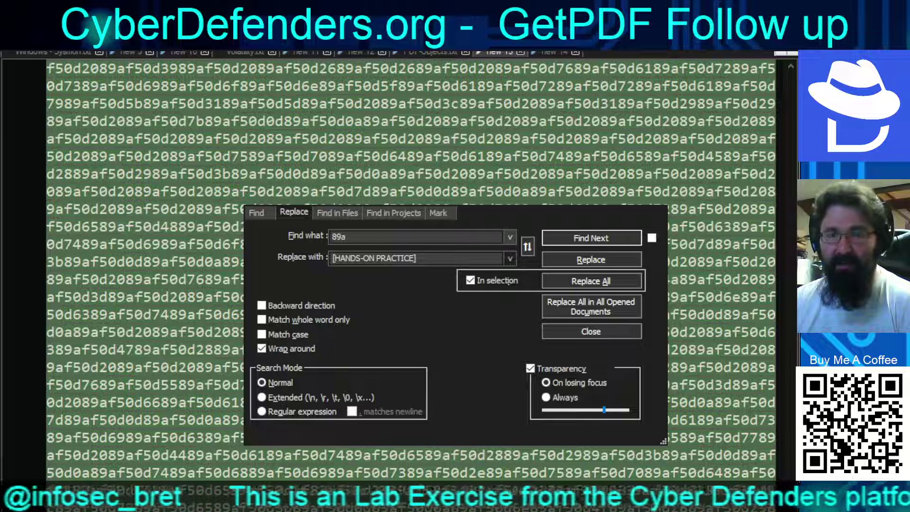
text(f)
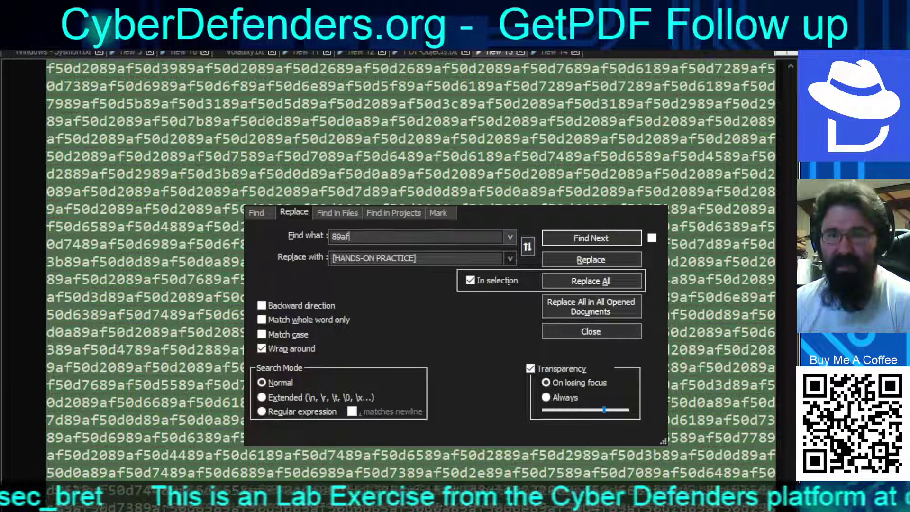
text(50d)
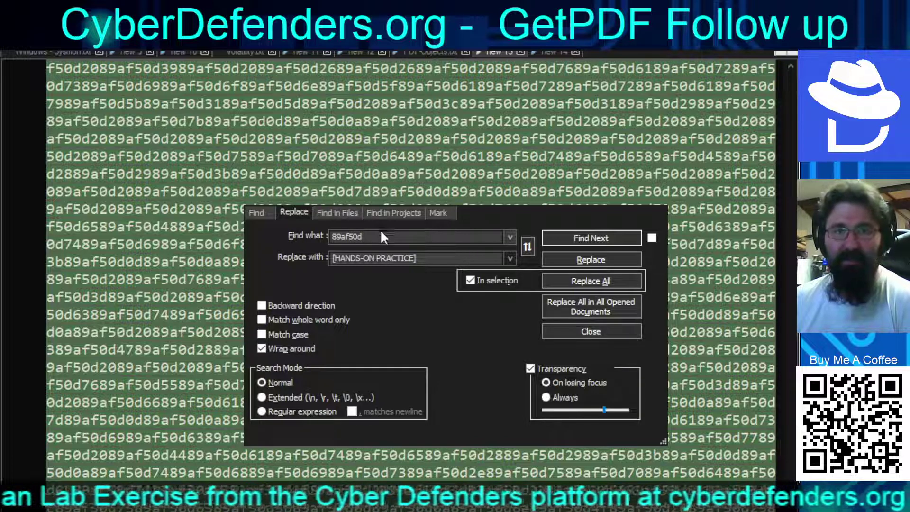
key(Tab)
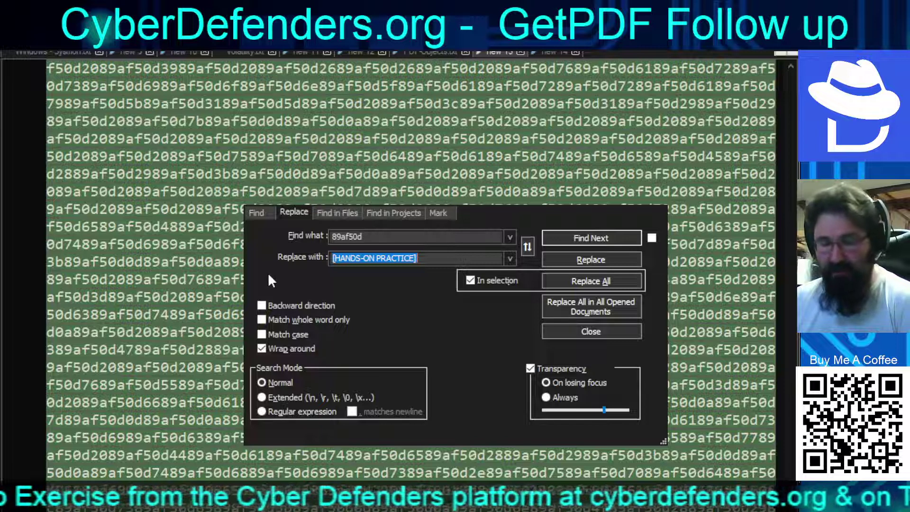
text(%)
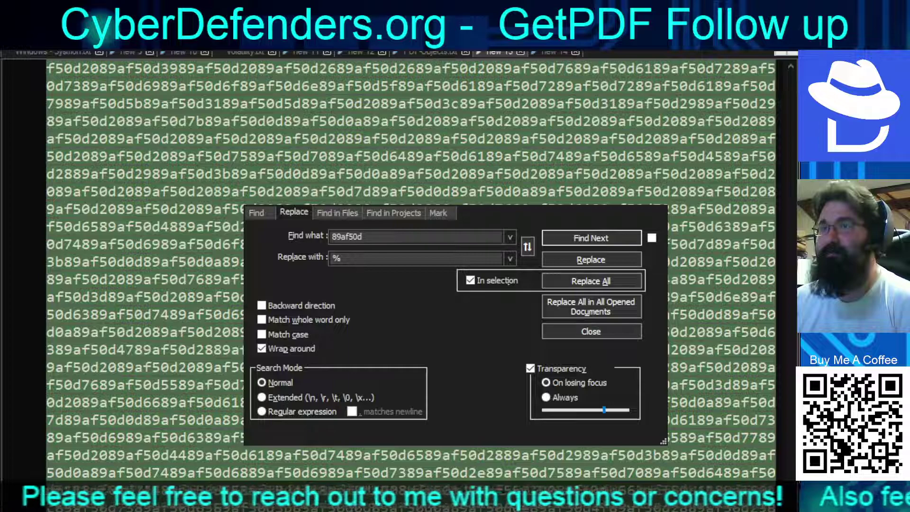
Step: Replace every 89af50d in the selected object 7 text with % and look through the converted stream
key(alt+Tab)
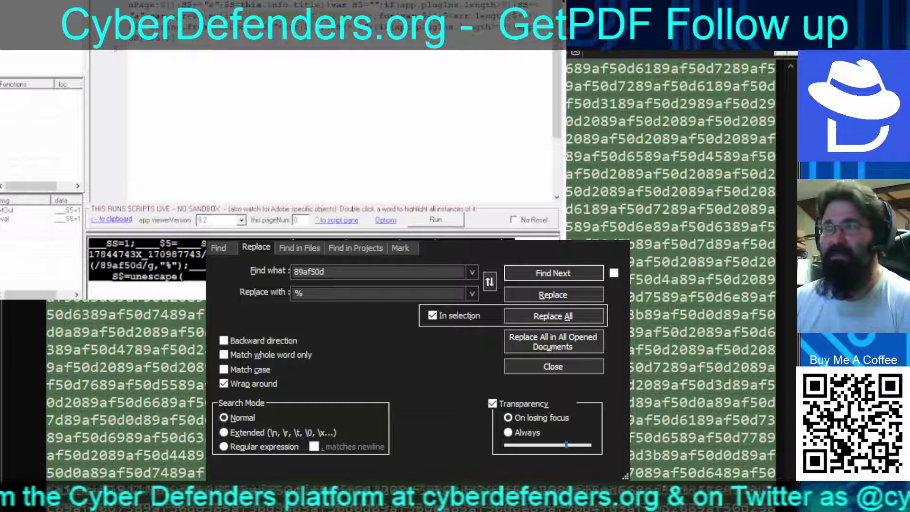
key(ctrl+h)
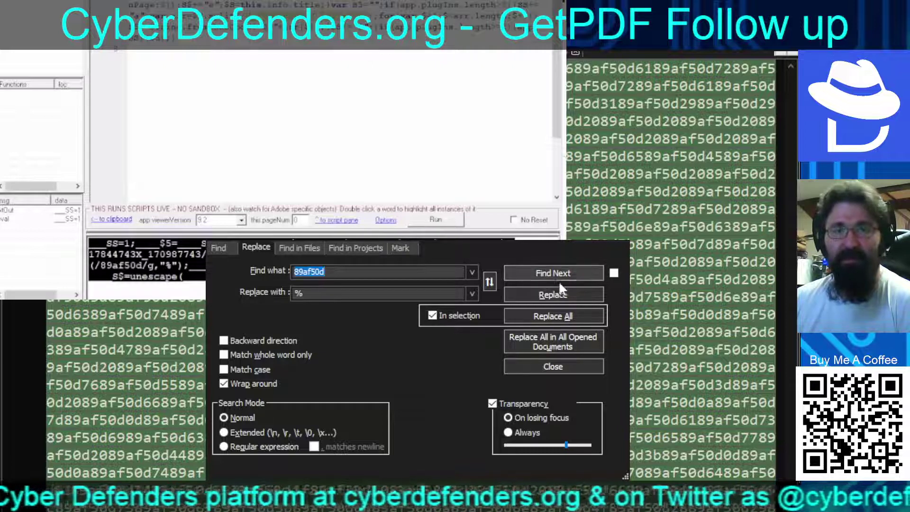
click(553, 314)
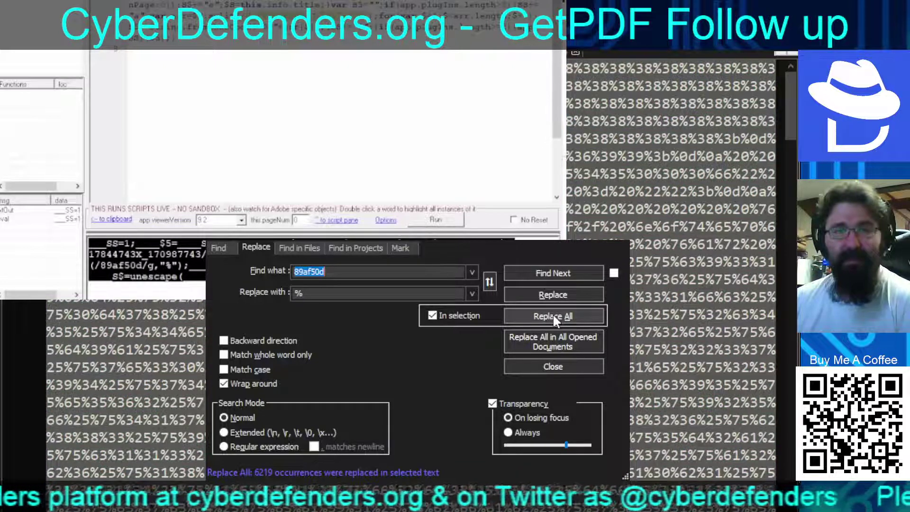
click(553, 316)
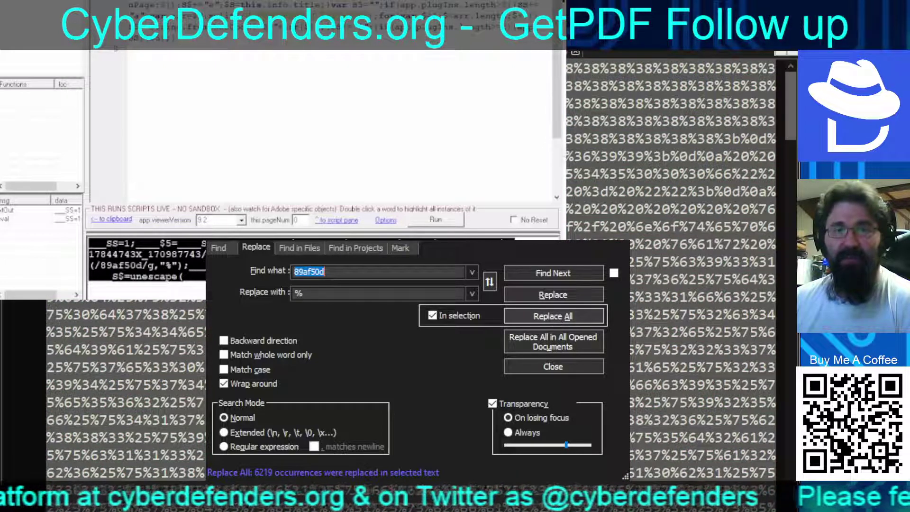
scroll(682, 284, up, 20)
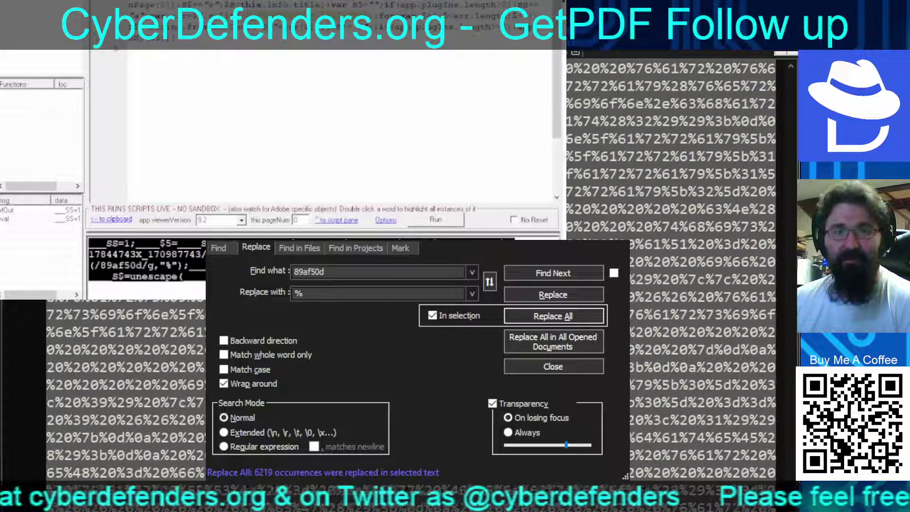
scroll(682, 284, up, 3)
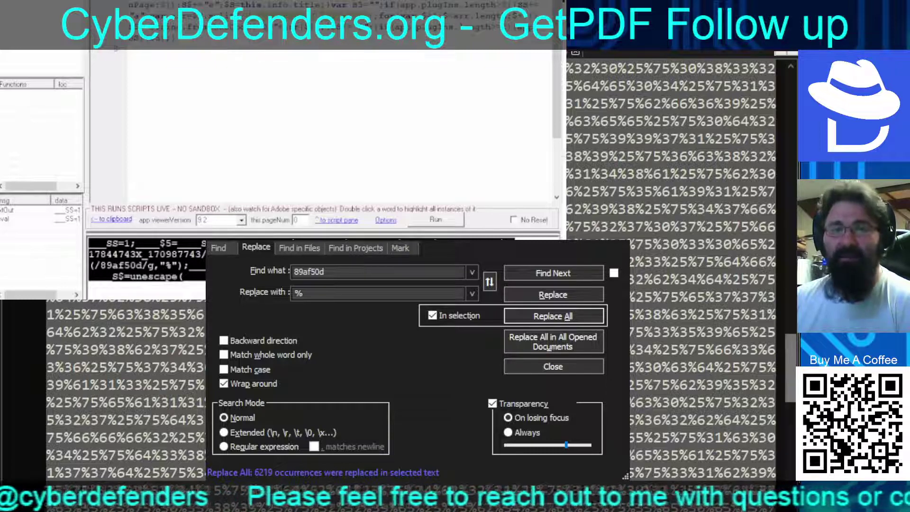
scroll(671, 265, down, 15)
scroll(671, 265, up, 20)
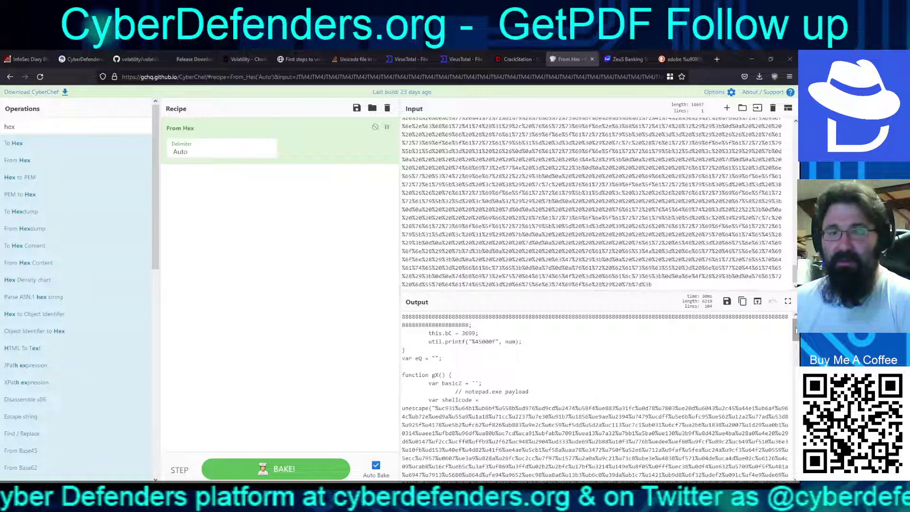
Step: Review the script decoded by From Hex in CyberChef through to its end and select the entire output
drag(796, 330, 794, 471)
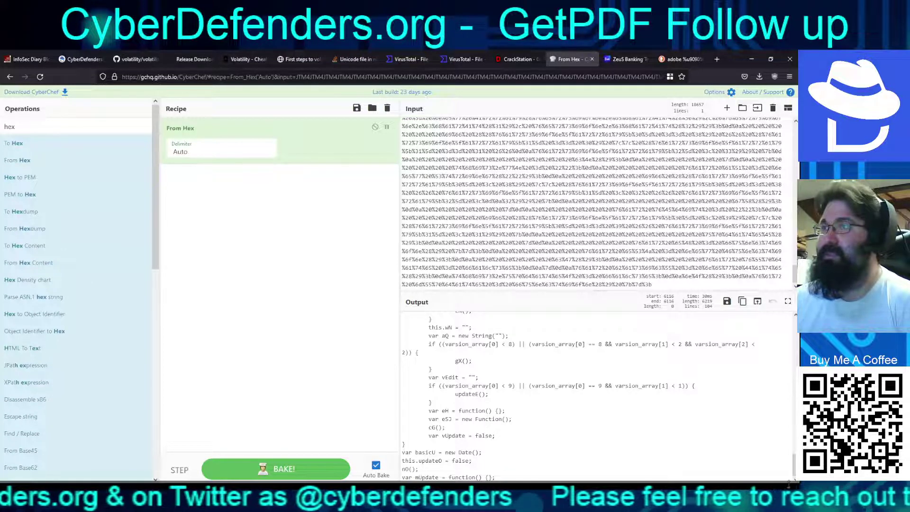
double_click(654, 436)
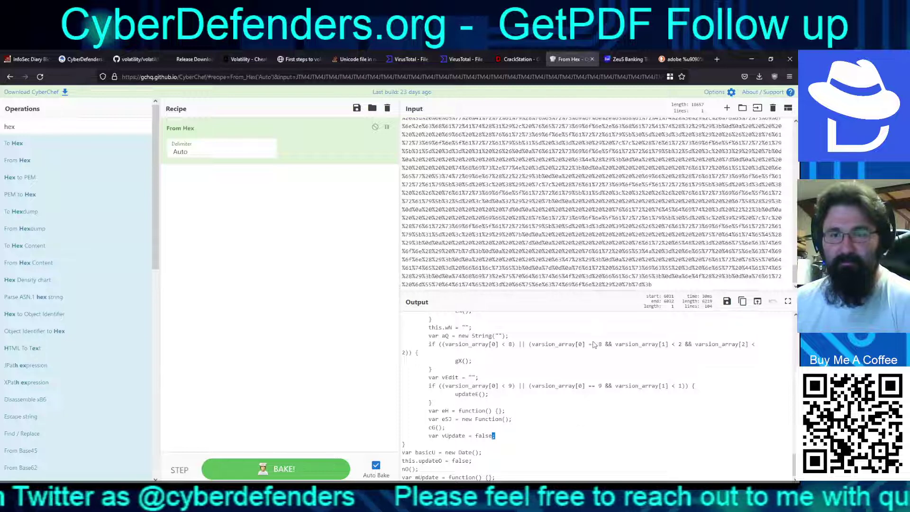
key(ctrl+a)
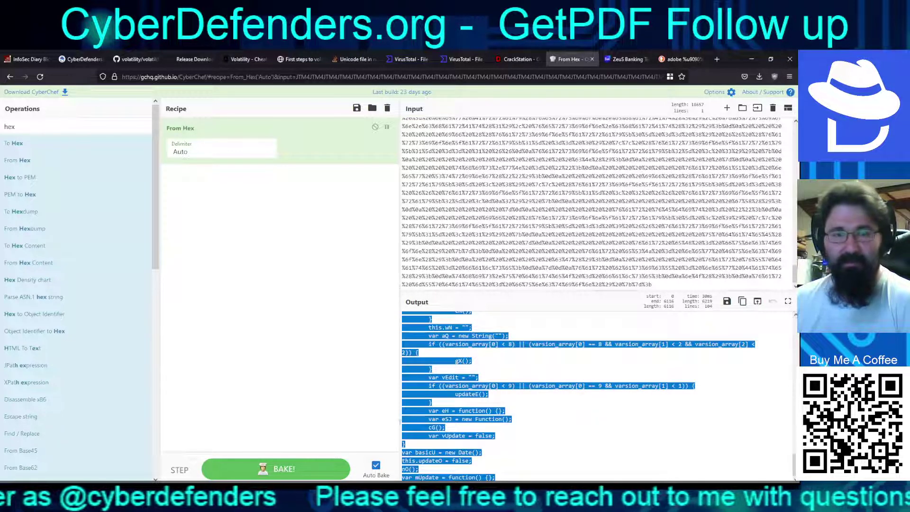
Step: Switch to the object 9 stream in Notepad++ and replace every X_17844743X_170987743 with %
key(alt+Tab)
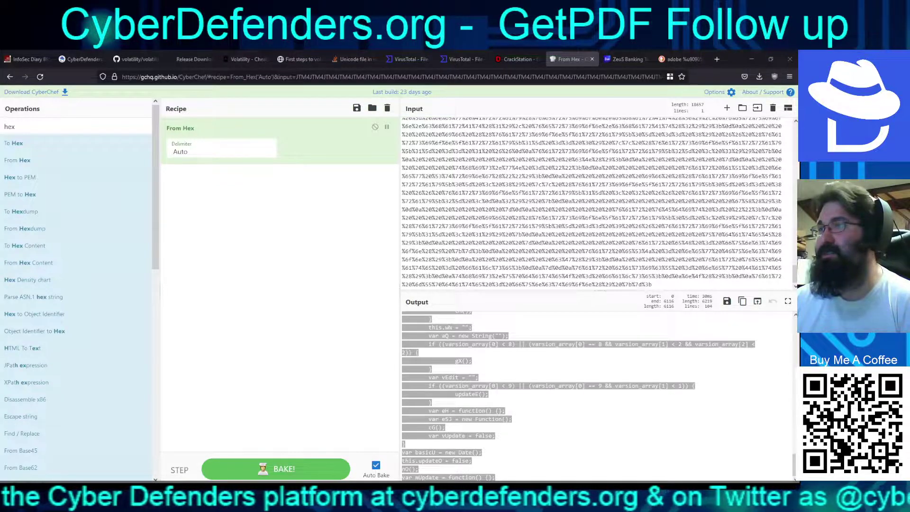
key(alt+Tab)
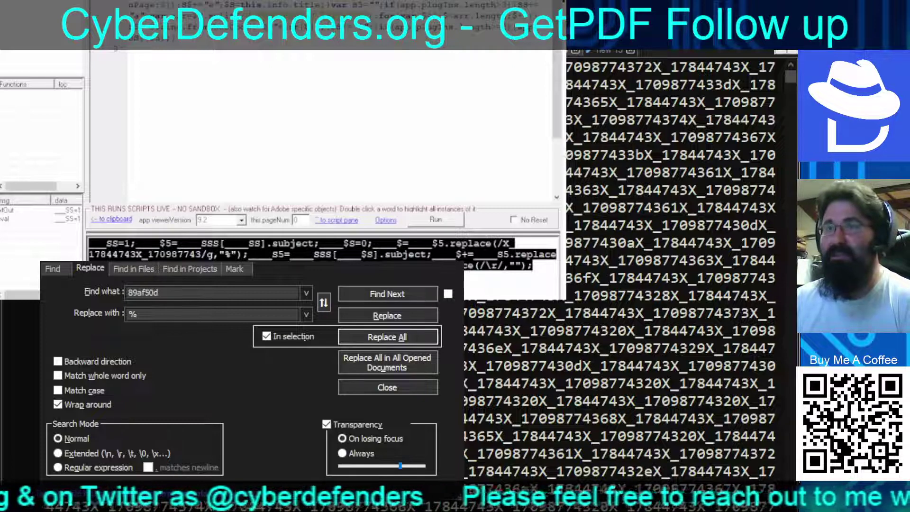
key(ctrl+h)
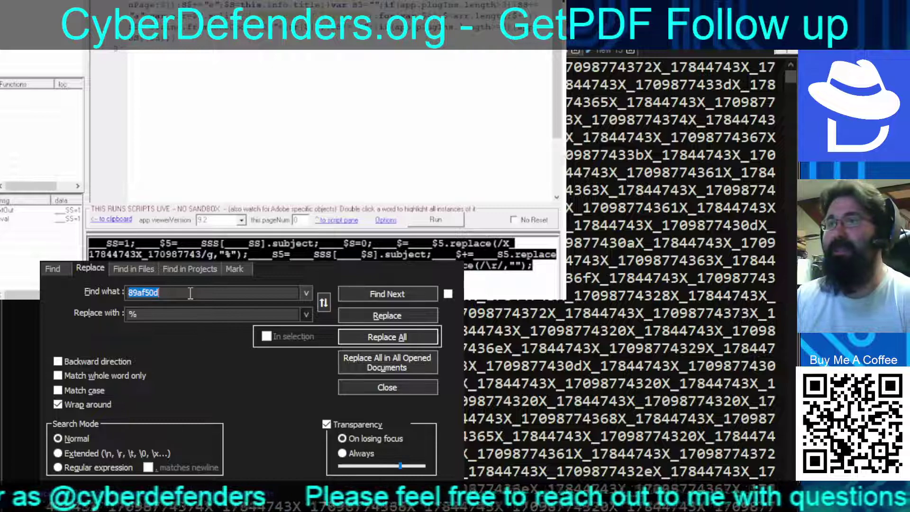
text(X_)
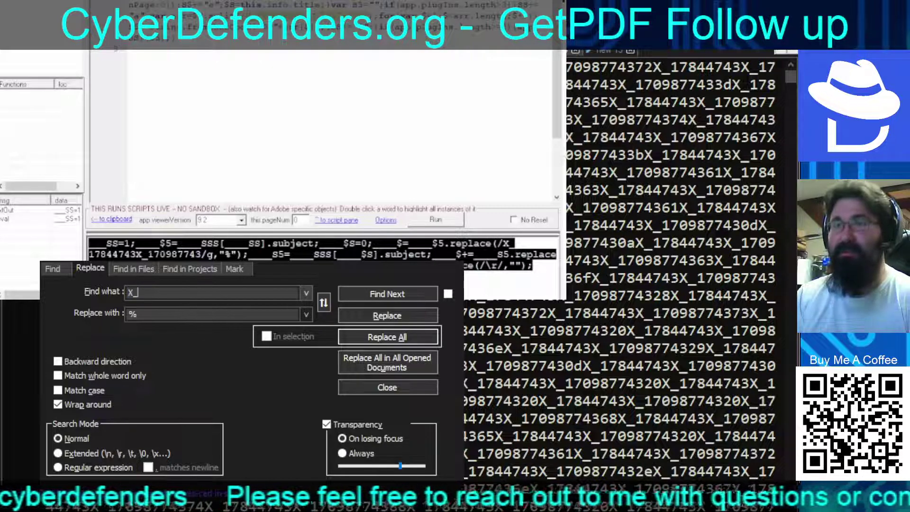
text(17)
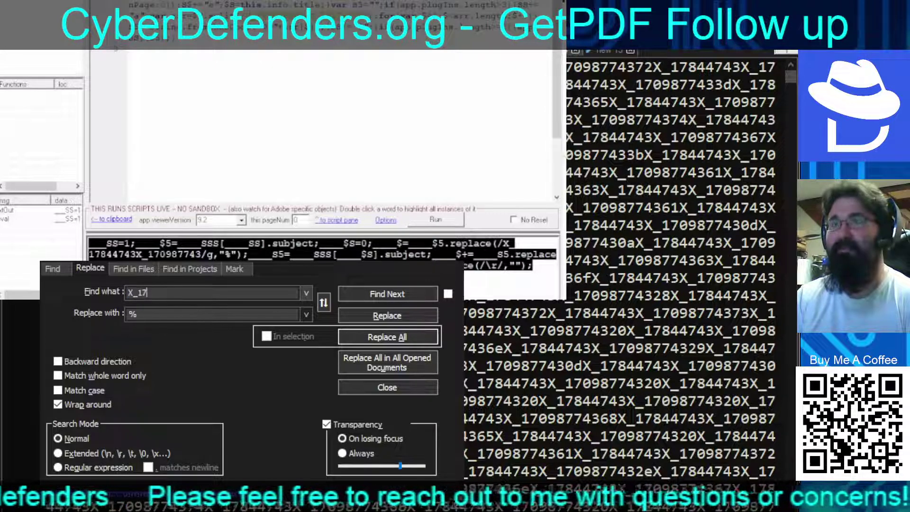
text(8)
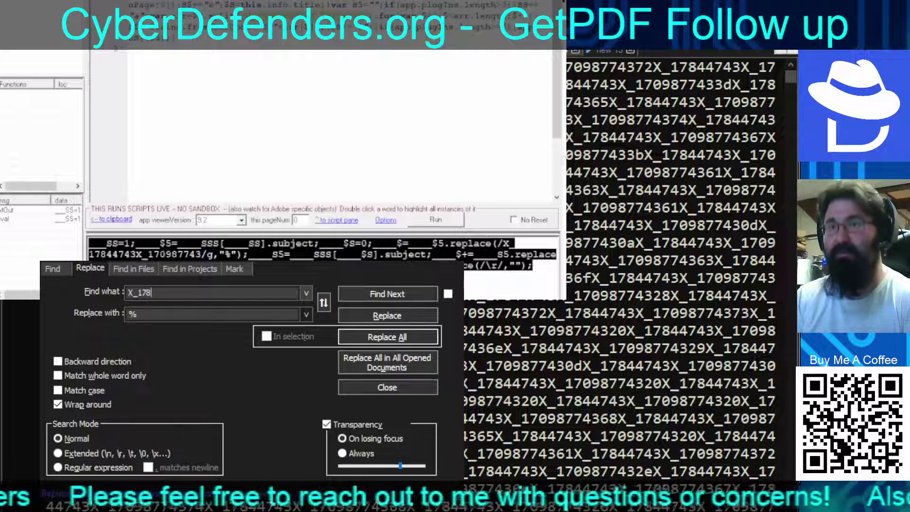
text(447)
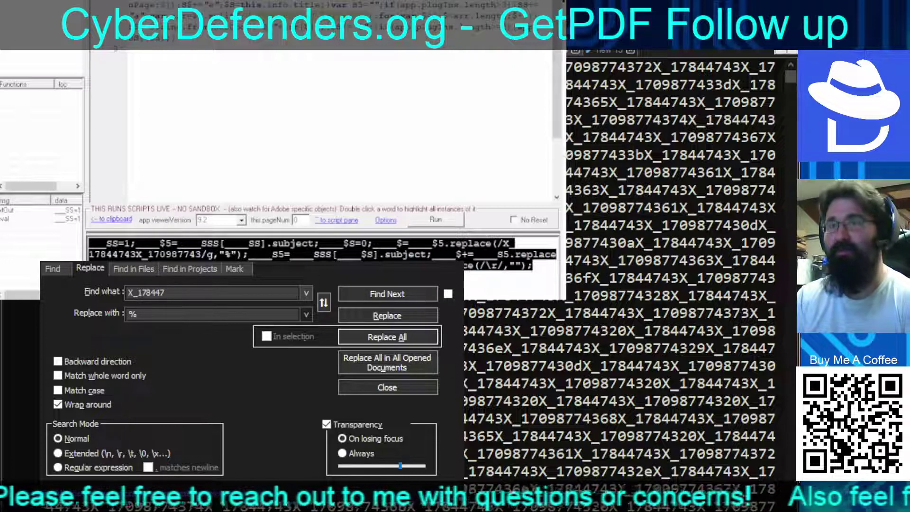
text(43)
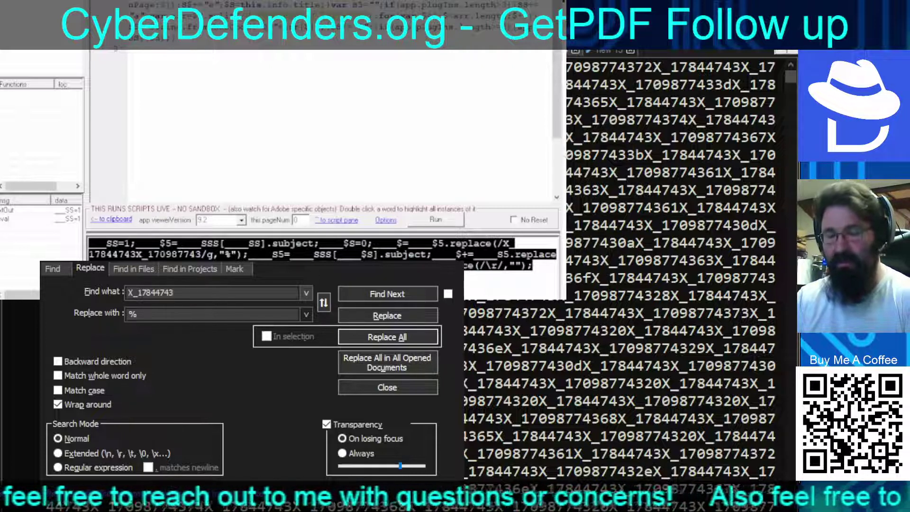
text(_X)
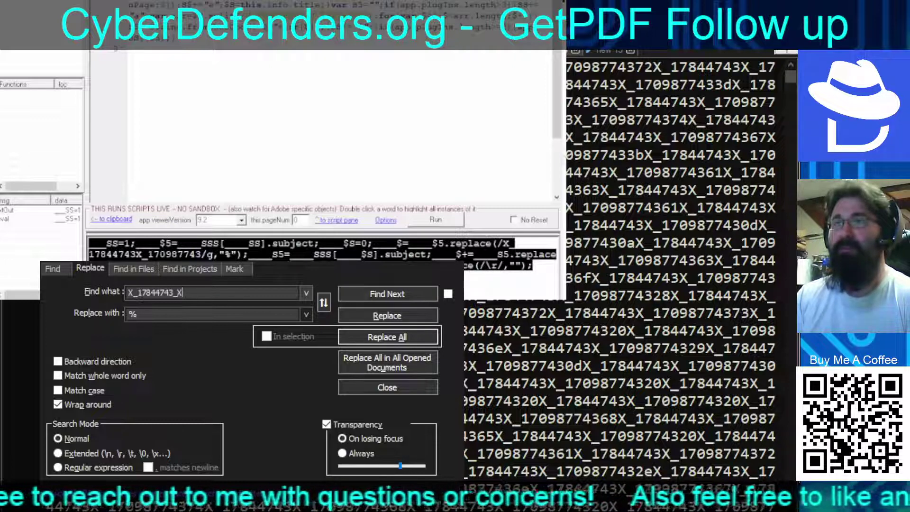
key(BackSpace)
key(BackSpace)
text(X_)
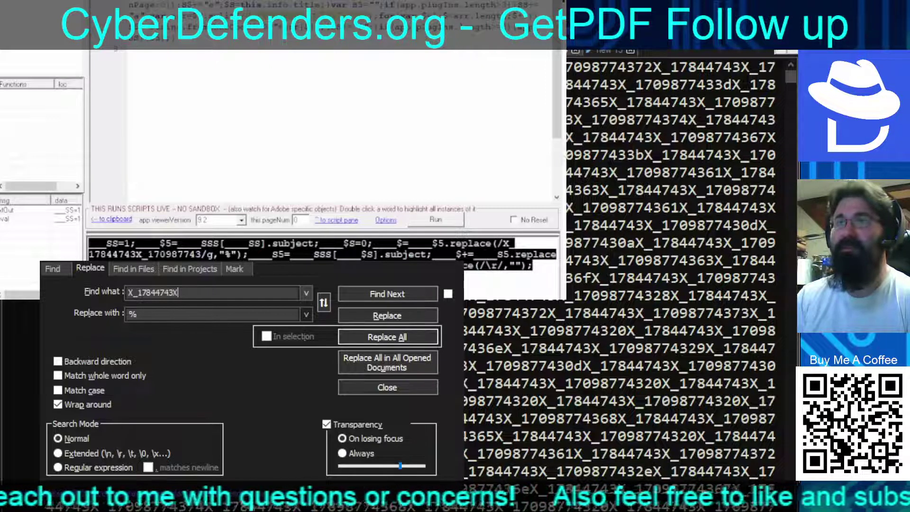
text(17)
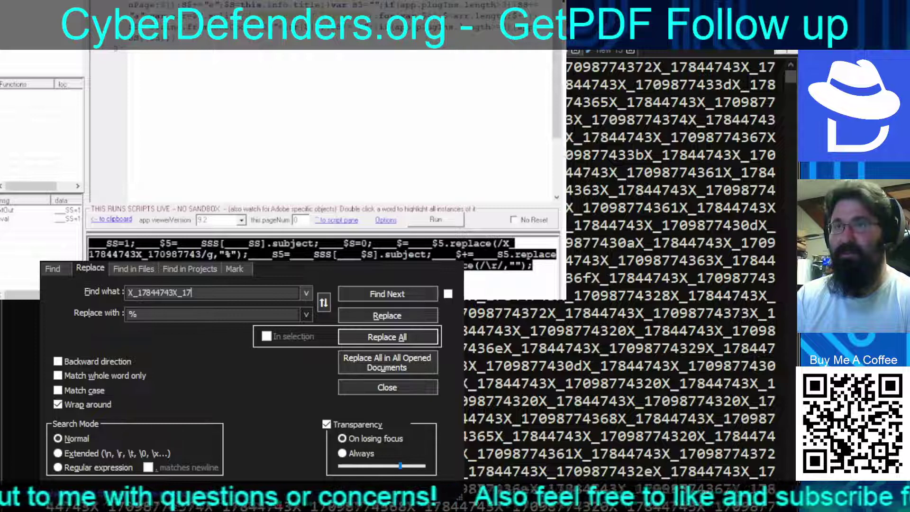
text(098)
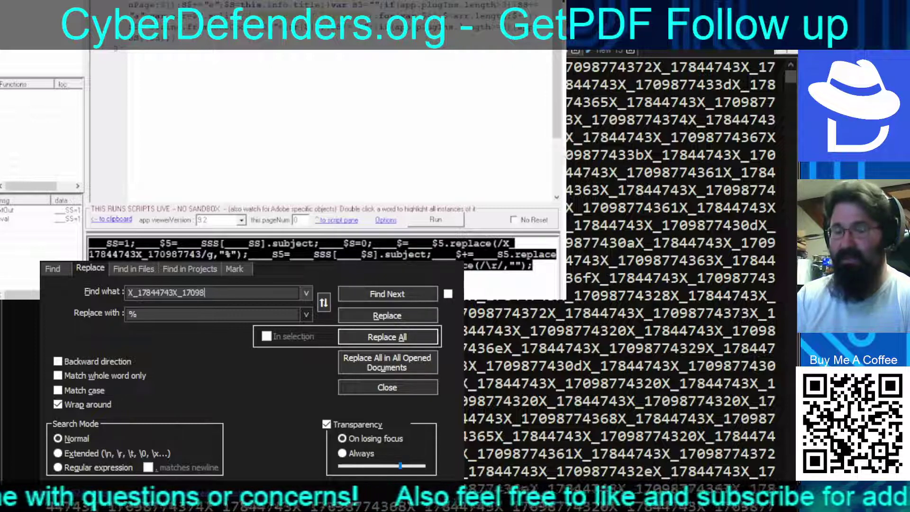
text(77)
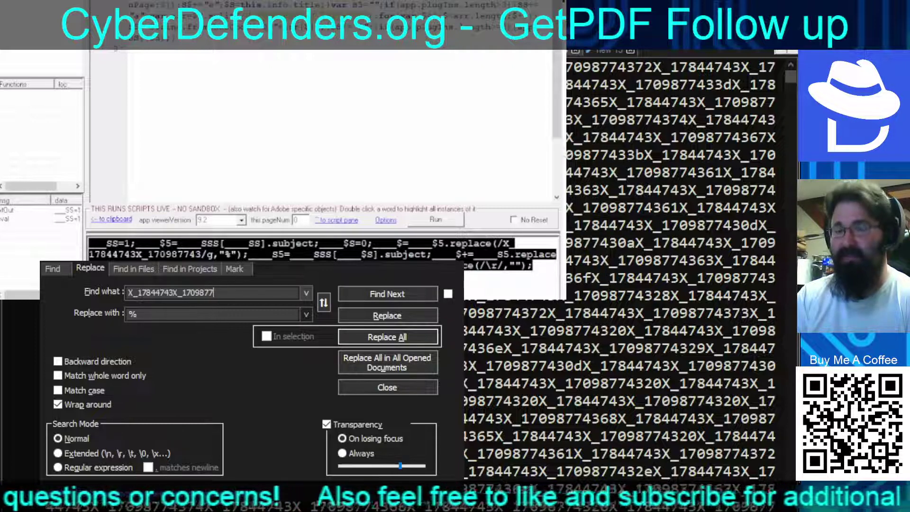
text(43)
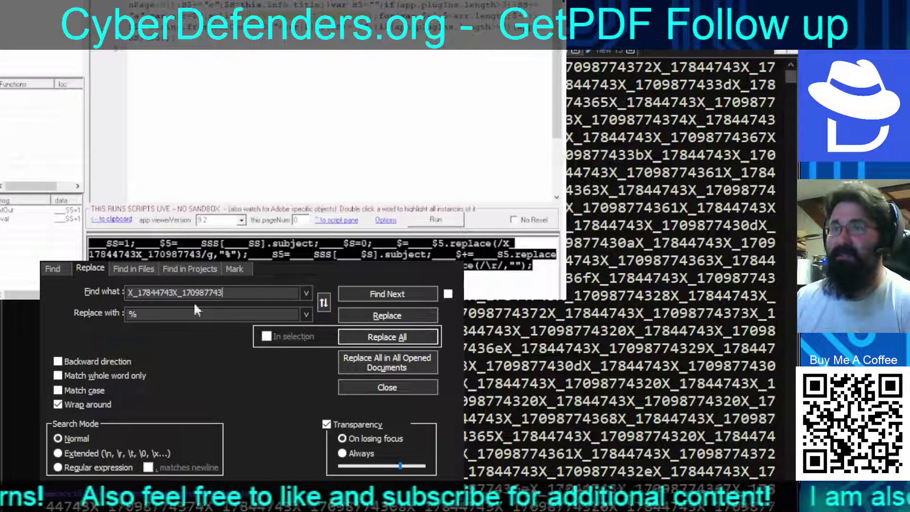
click(391, 336)
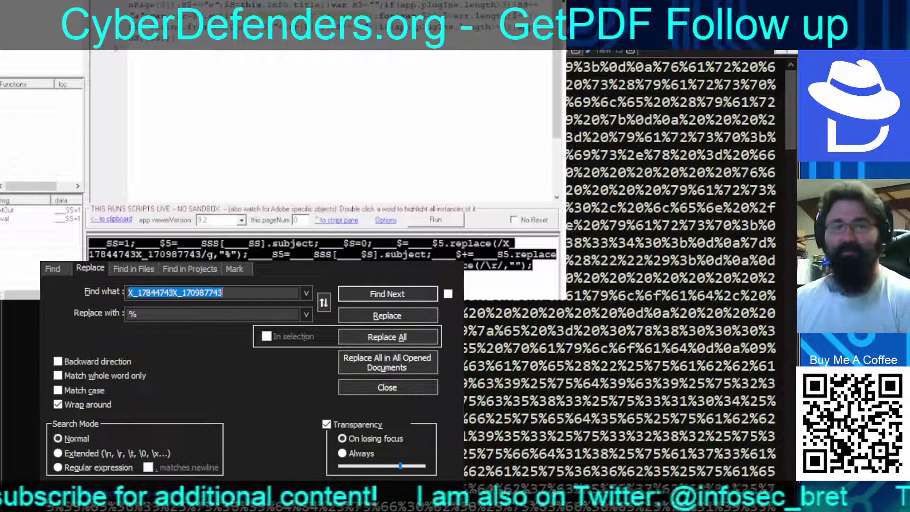
Step: Copy the entire converted object 9 stream text and replace the CyberChef input with it to decode it using From Hex
click(569, 374)
key(ctrl+a)
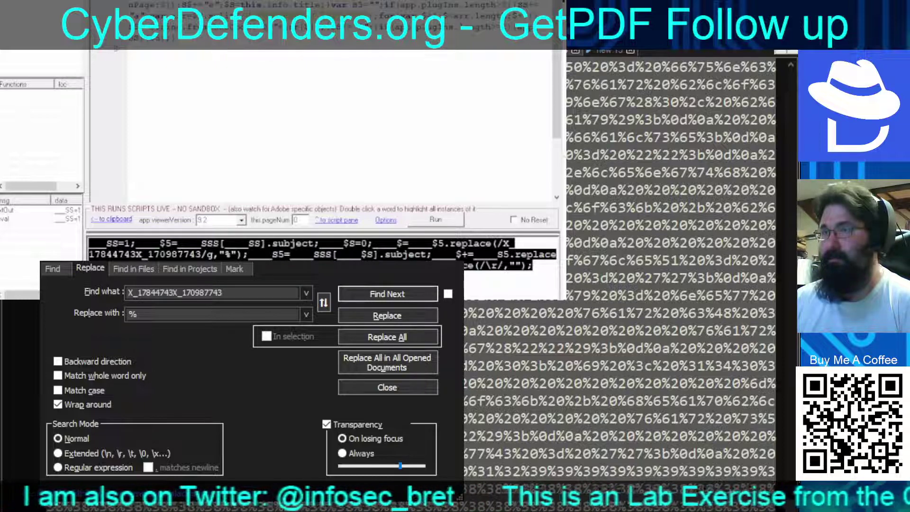
key(alt+Tab)
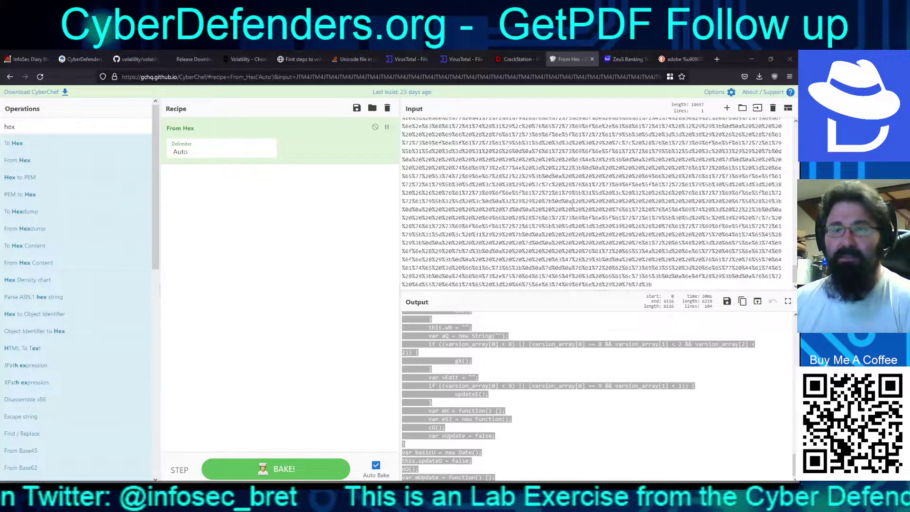
click(582, 255)
key(ctrl+a)
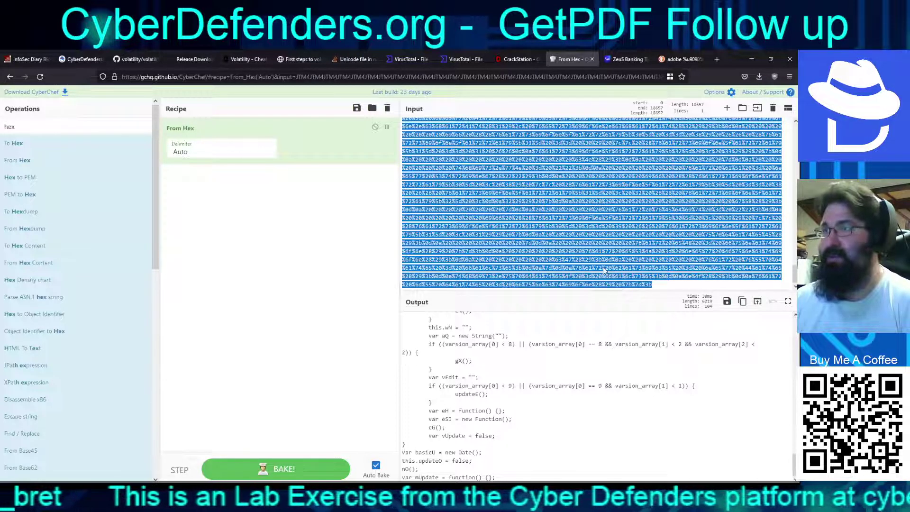
key(ctrl+v)
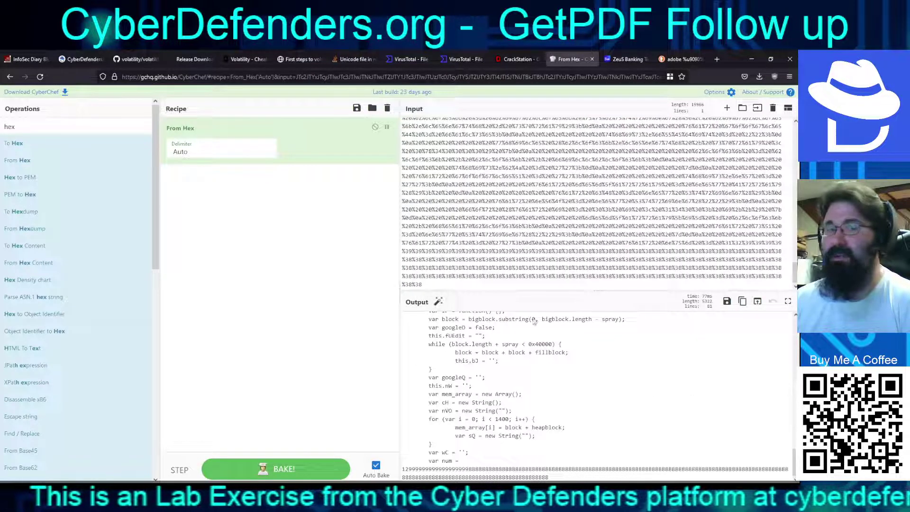
Step: Examine the end of the decoded object 9 script, including the googleQ and cH variables, and select the entire output
drag(442, 377, 468, 377)
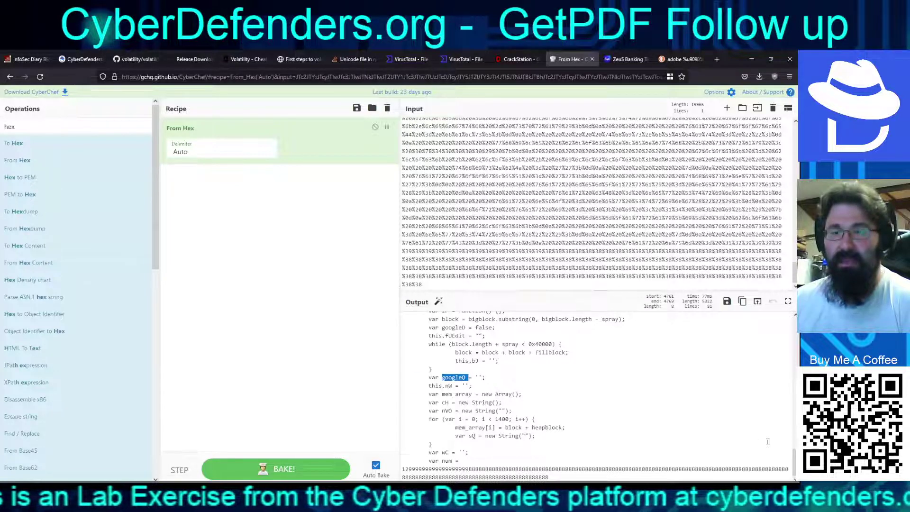
mouse_move(793, 452)
mouse_down()
mouse_move(793, 329)
mouse_move(789, 466)
mouse_up()
drag(492, 402, 672, 403)
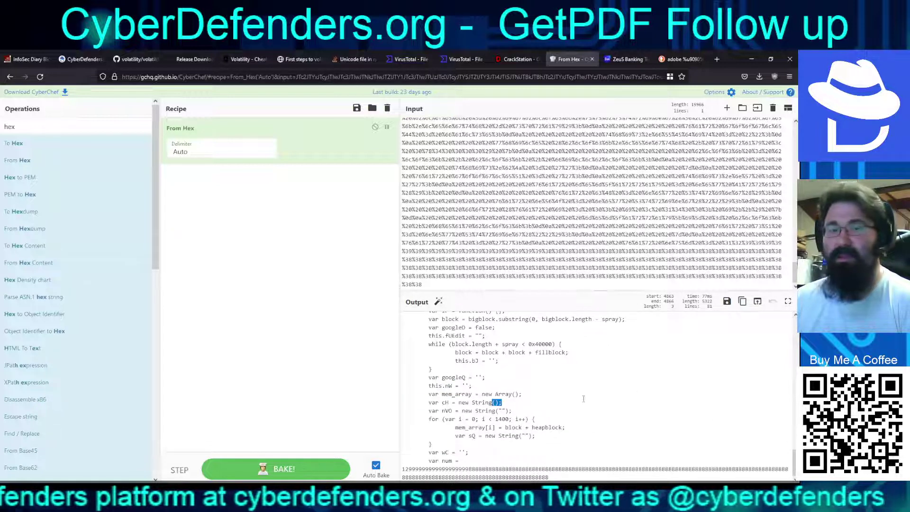
key(ctrl+a)
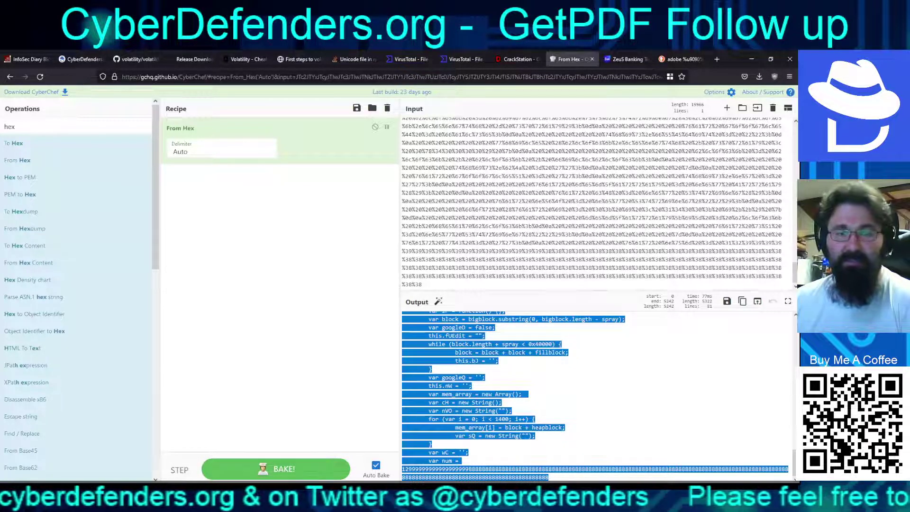
Step: Switch from CyberChef to the PDF Stream Dumper main window showing the object list of the loaded PDF
key(alt+Tab)
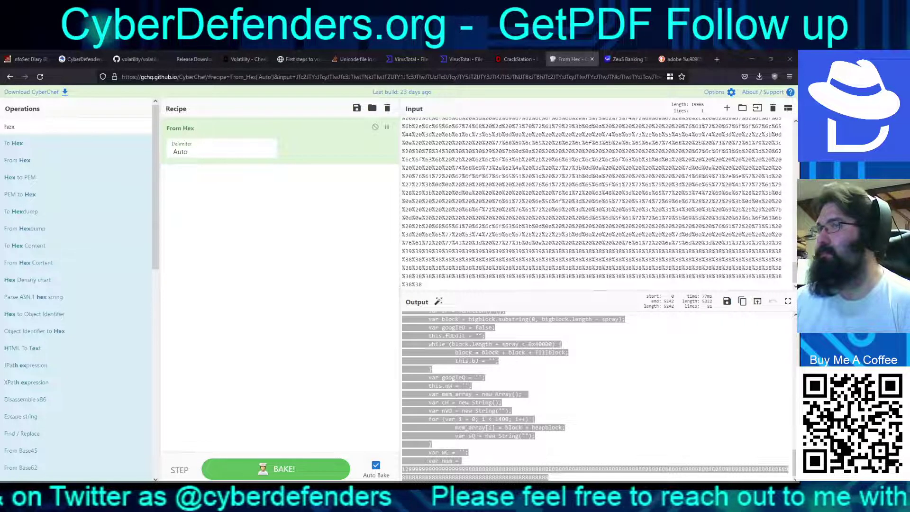
key(alt+Tab)
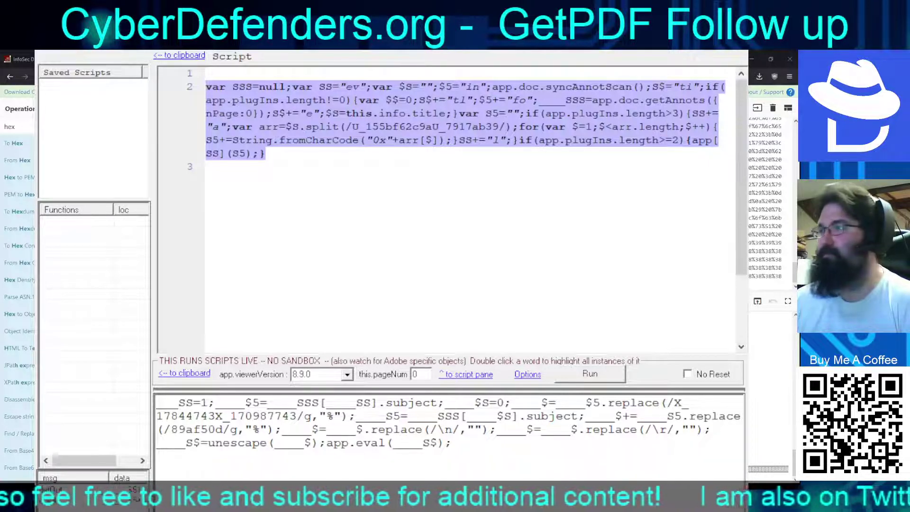
key(alt+Tab)
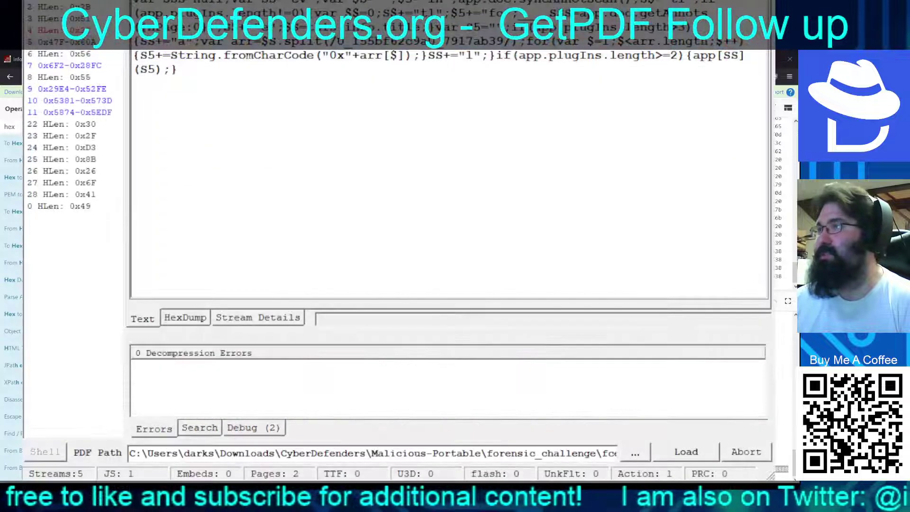